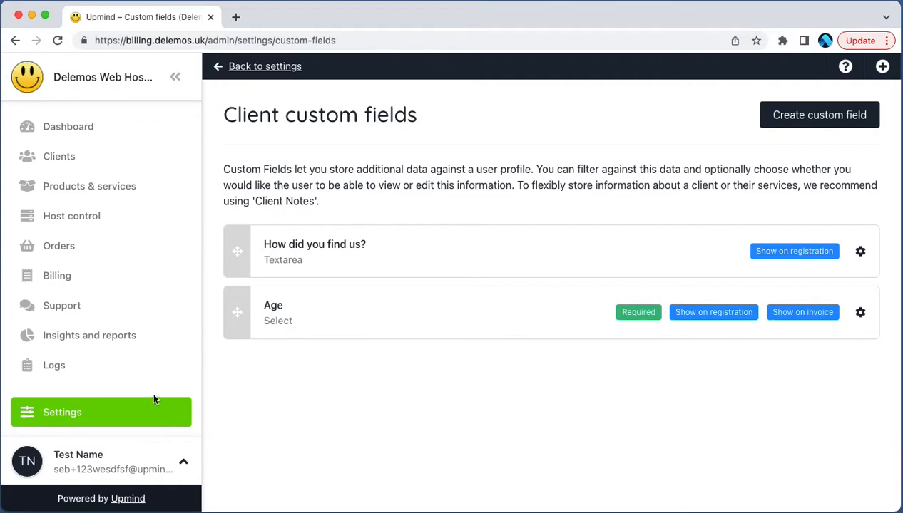
# Step: Add a client custom field of type Checkbox named "Agree to receive our newsletter"
pyautogui.click(808, 126)
pyautogui.click(456, 152)
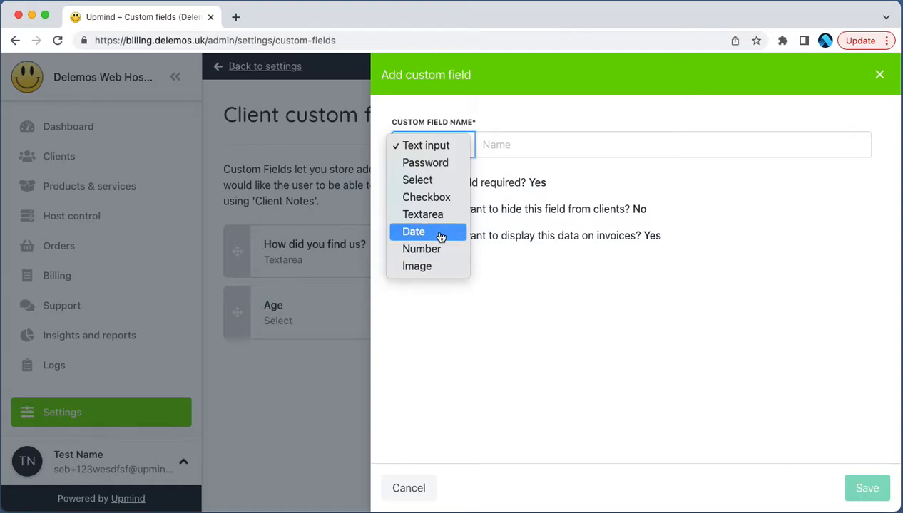
pyautogui.press('Return')
pyautogui.click(494, 142)
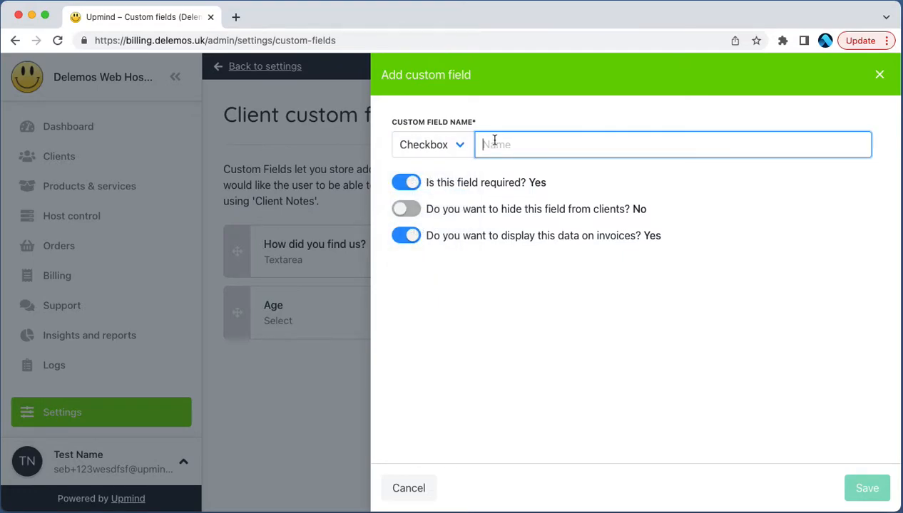
pyautogui.write('Agree to receive our newsletter')
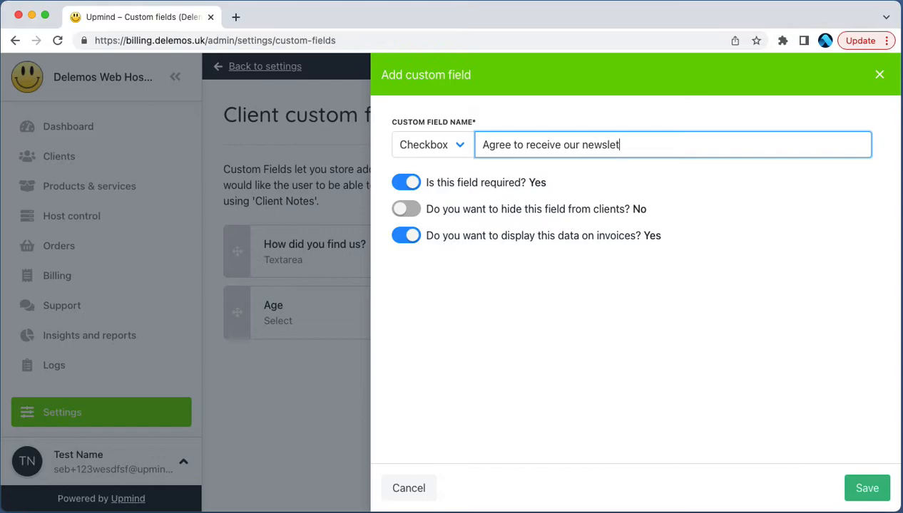
# Step: Make the newsletter field not required, turn off its display on invoices, and save it
pyautogui.click(406, 183)
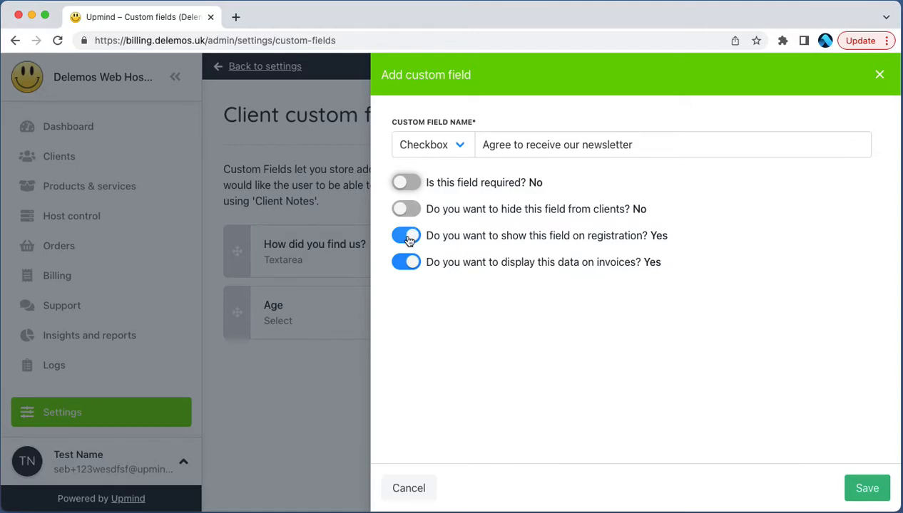
pyautogui.click(406, 264)
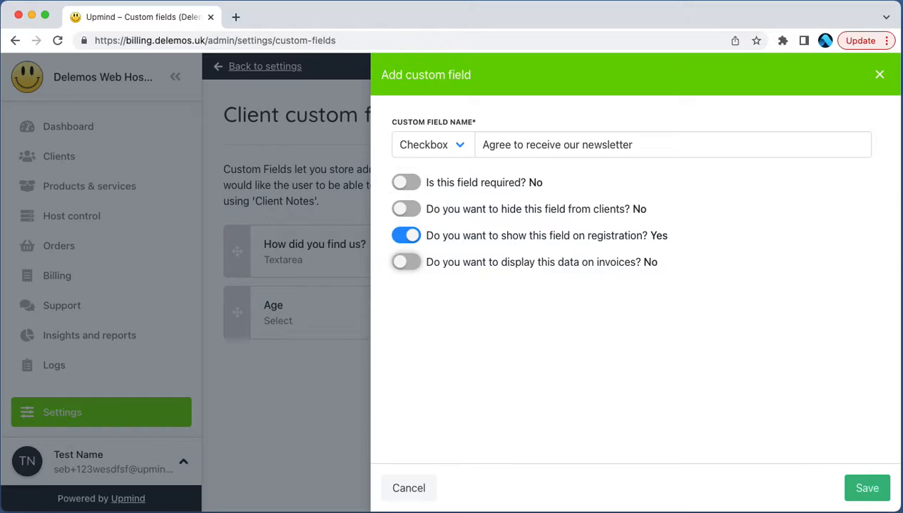
pyautogui.click(877, 490)
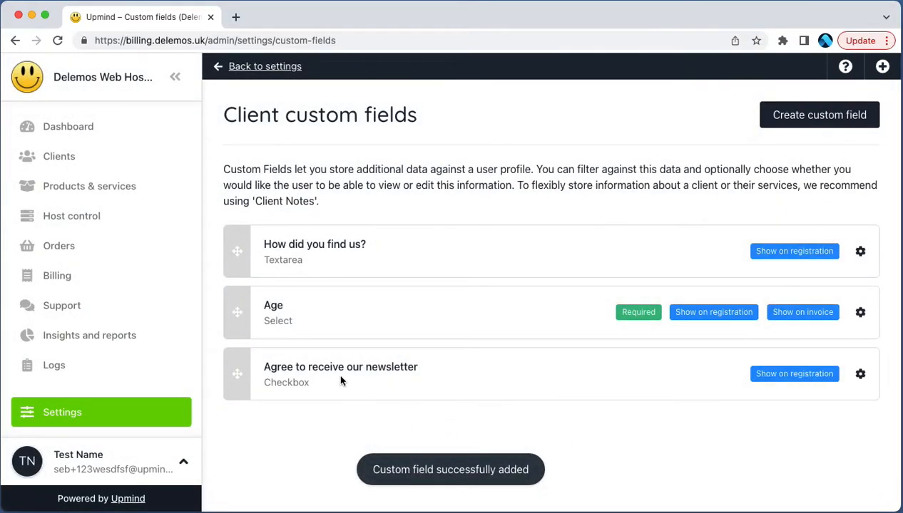
# Step: In the profile settings of the second recent client, enable "Agree to receive our newsletter" and save the change
pyautogui.click(123, 164)
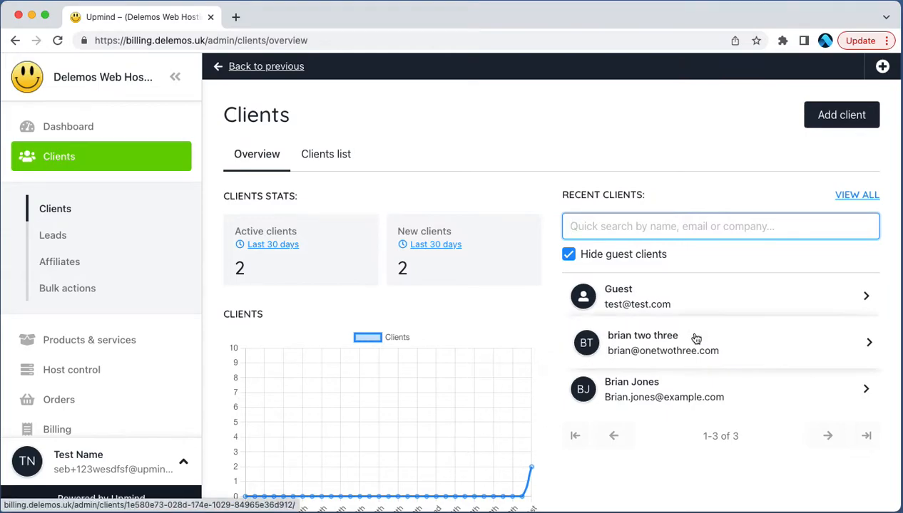
pyautogui.click(695, 338)
pyautogui.scroll(-2, 307, 364)
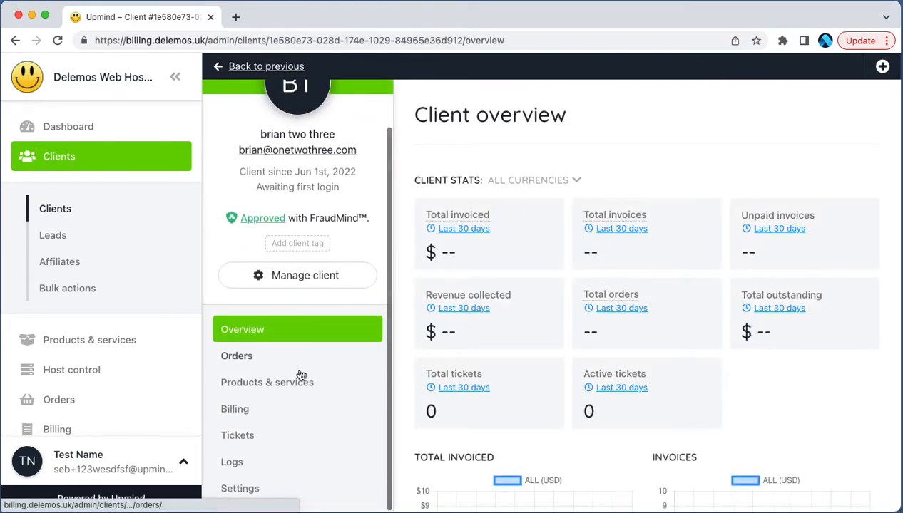
pyautogui.click(270, 498)
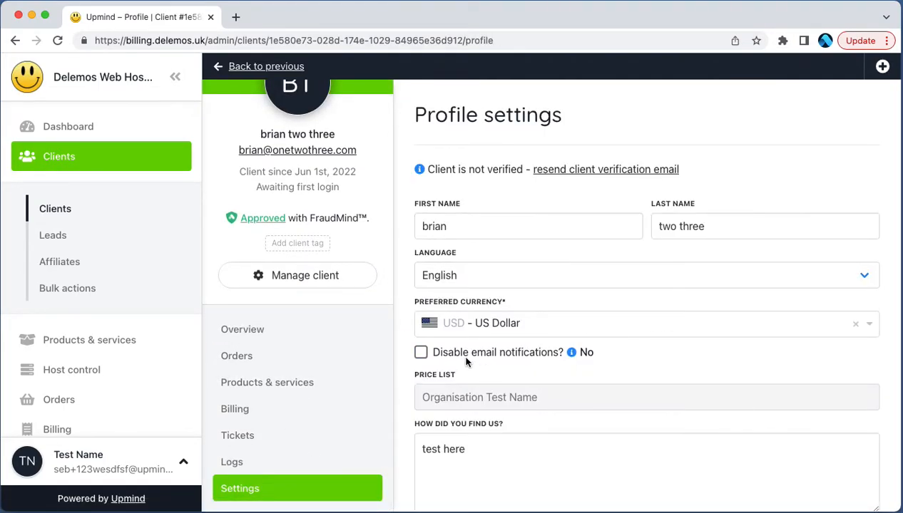
pyautogui.scroll(-2, 467, 367)
pyautogui.scroll(-3, 465, 371)
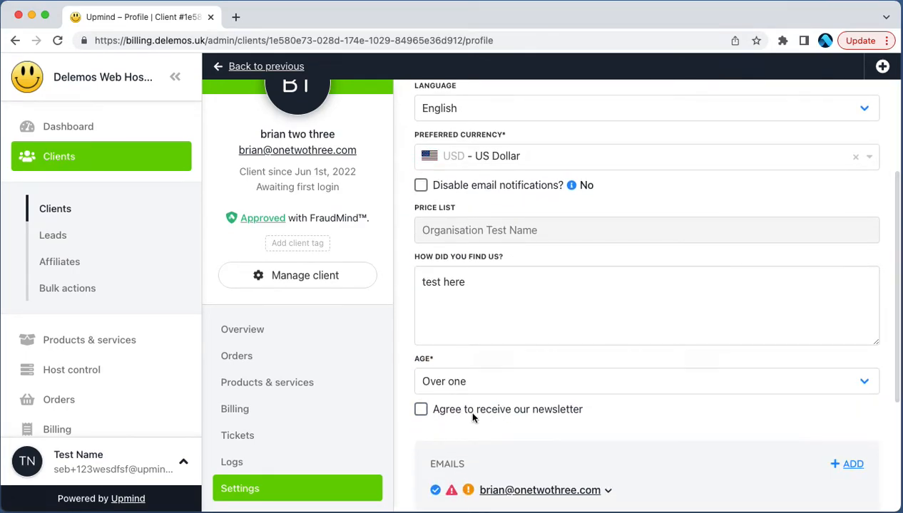
pyautogui.click(480, 412)
pyautogui.click(857, 488)
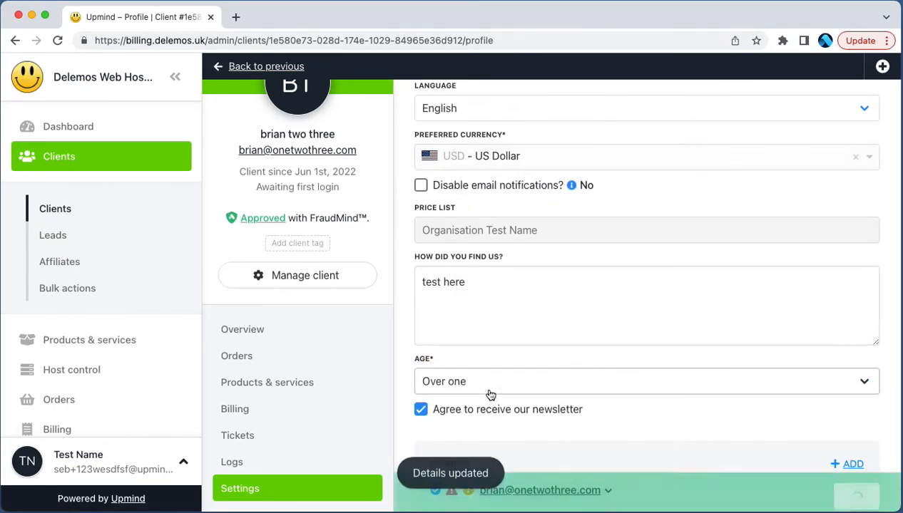
# Step: Check the custom fields offered in the form for adding a client, and close it without adding one
pyautogui.scroll(5, 537, 355)
pyautogui.click(74, 227)
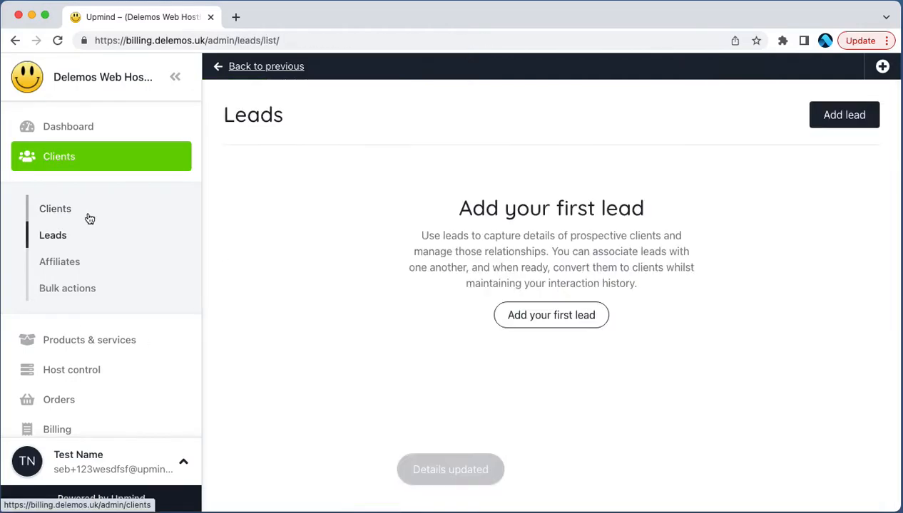
pyautogui.click(88, 216)
pyautogui.click(818, 116)
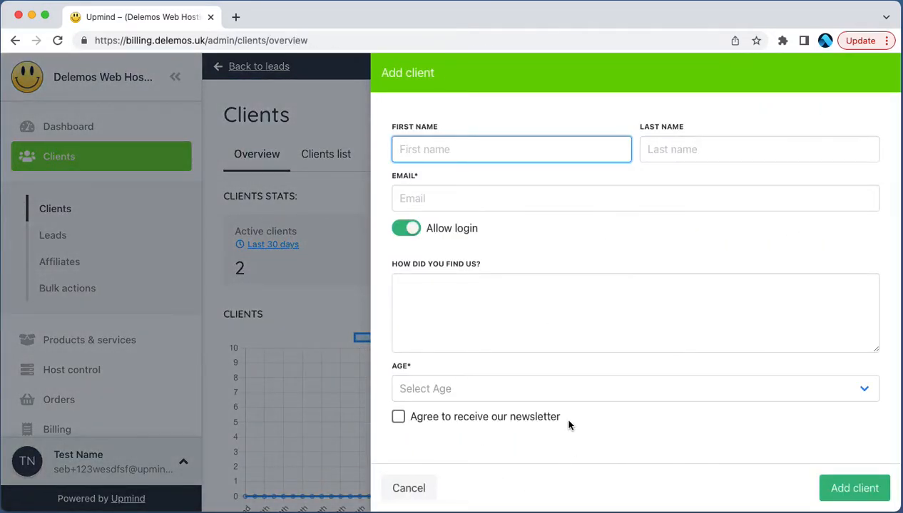
pyautogui.click(406, 489)
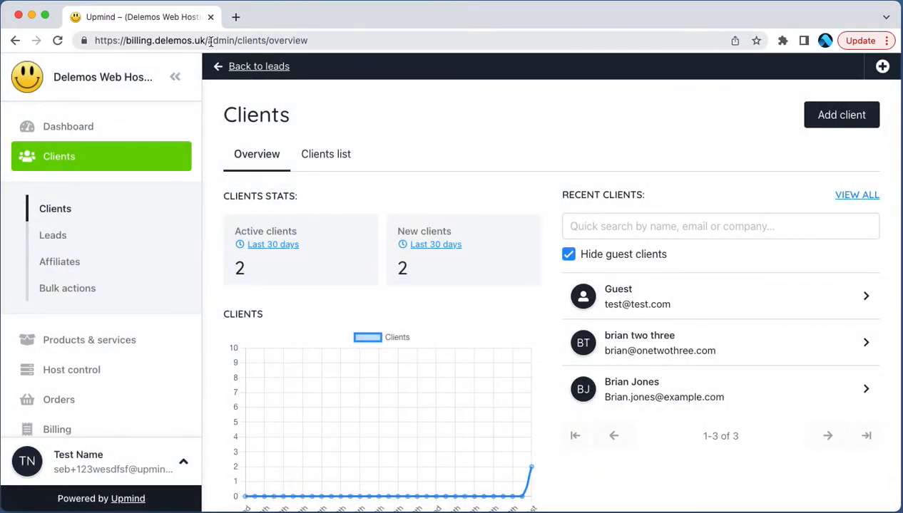
# Step: Examine the custom fields on the client-facing account registration page and return to the admin clients overview
pyautogui.click(153, 475)
pyautogui.click(90, 449)
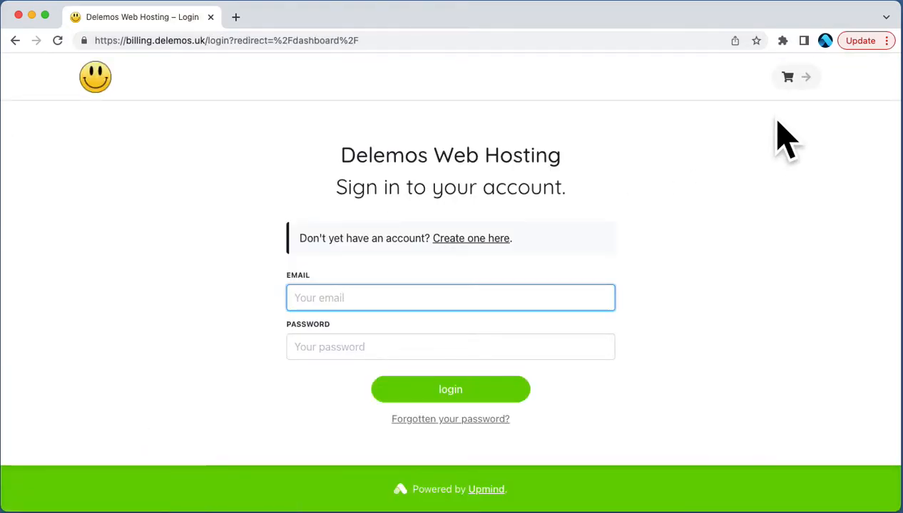
pyautogui.click(453, 238)
pyautogui.scroll(-3, 431, 342)
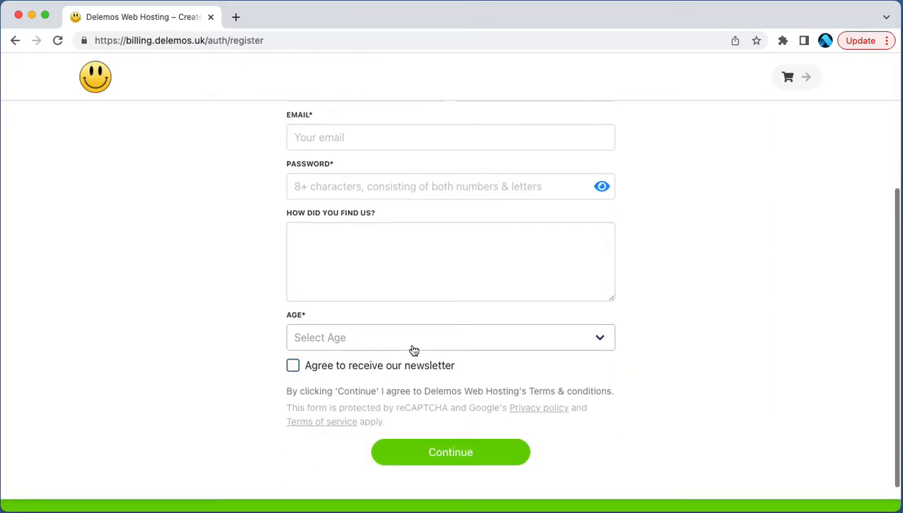
pyautogui.scroll(3, 412, 348)
pyautogui.scroll(-4, 412, 348)
pyautogui.scroll(5, 412, 348)
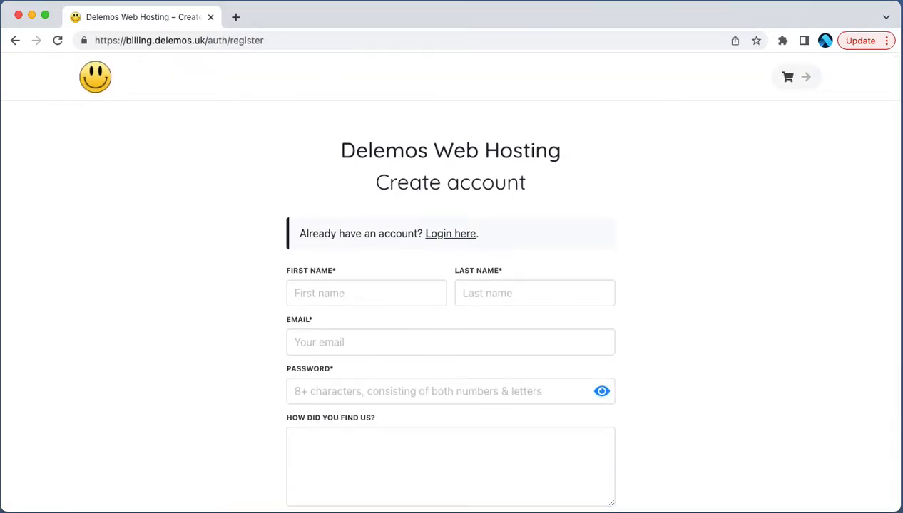
pyautogui.click(15, 40)
pyautogui.click(15, 40)
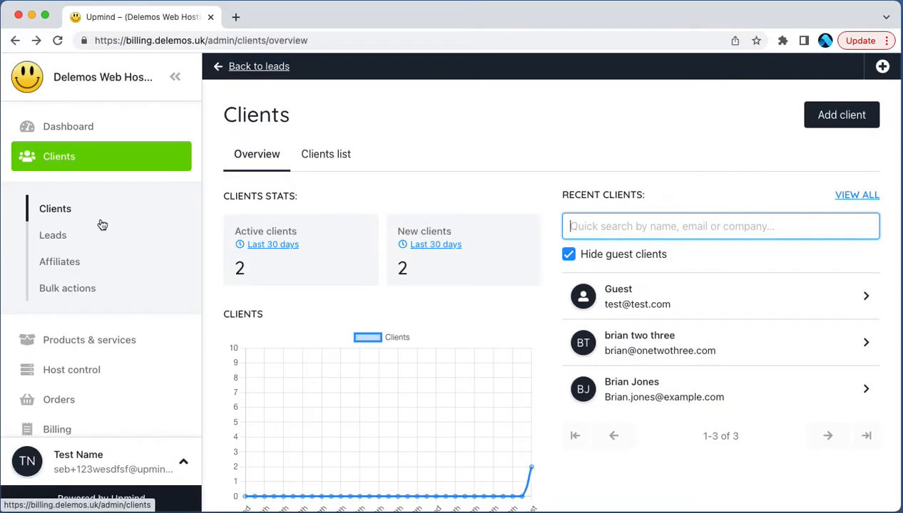
# Step: Create a client segment named "Receives Newsletter" with the rule "Agree to receive our newsletter" equals Yes
pyautogui.click(106, 216)
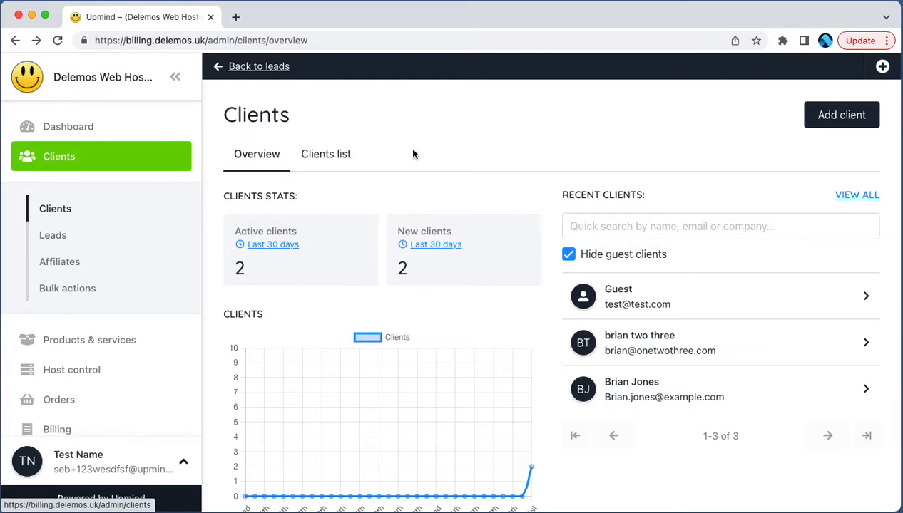
pyautogui.click(326, 154)
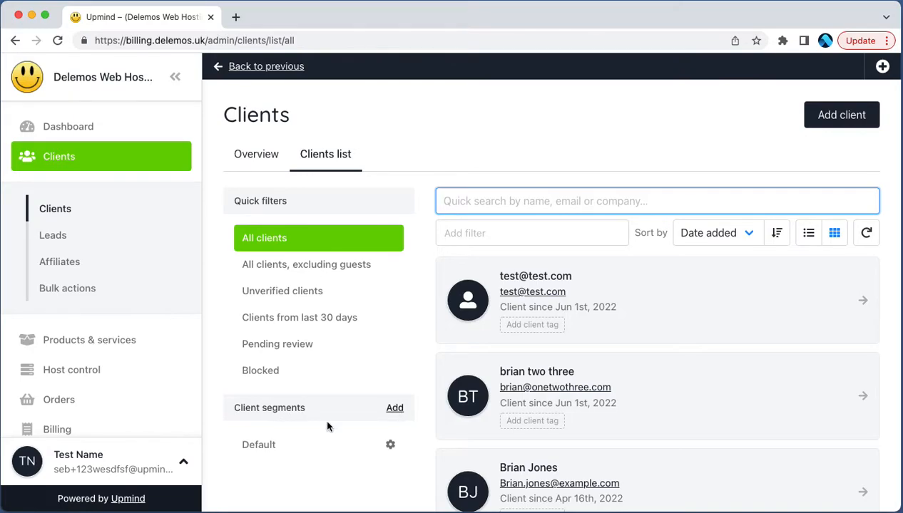
pyautogui.click(394, 409)
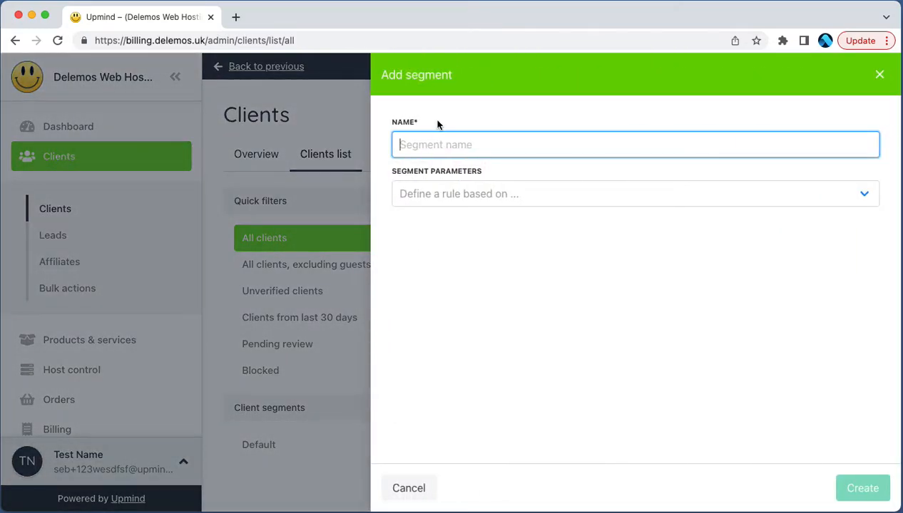
pyautogui.write('Receives Newsletter')
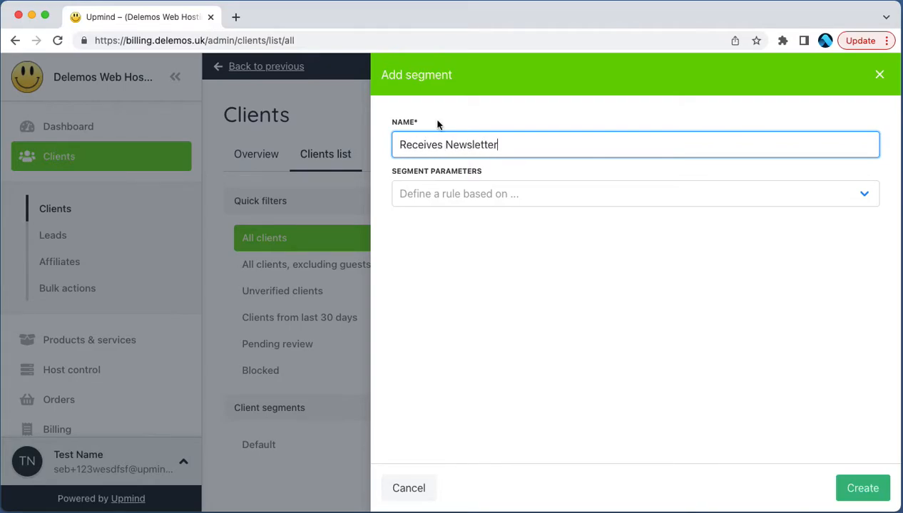
pyautogui.click(430, 190)
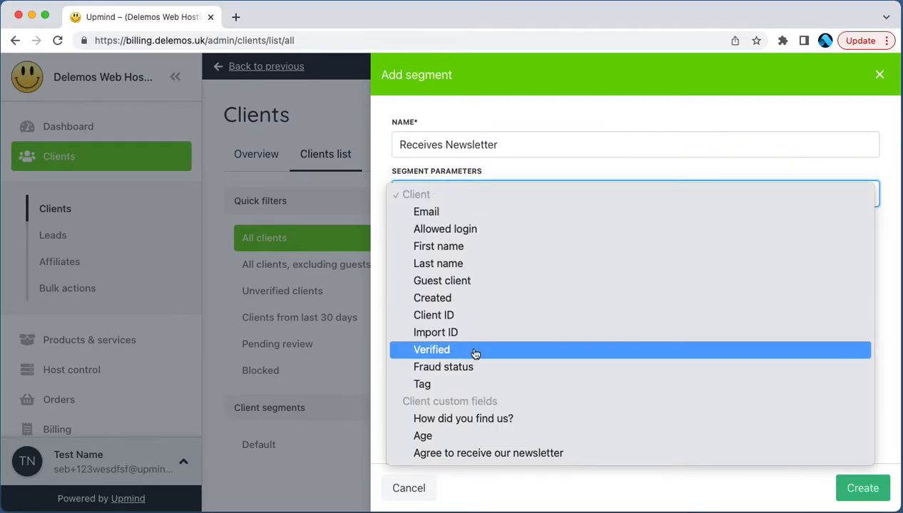
pyautogui.click(510, 454)
pyautogui.click(735, 208)
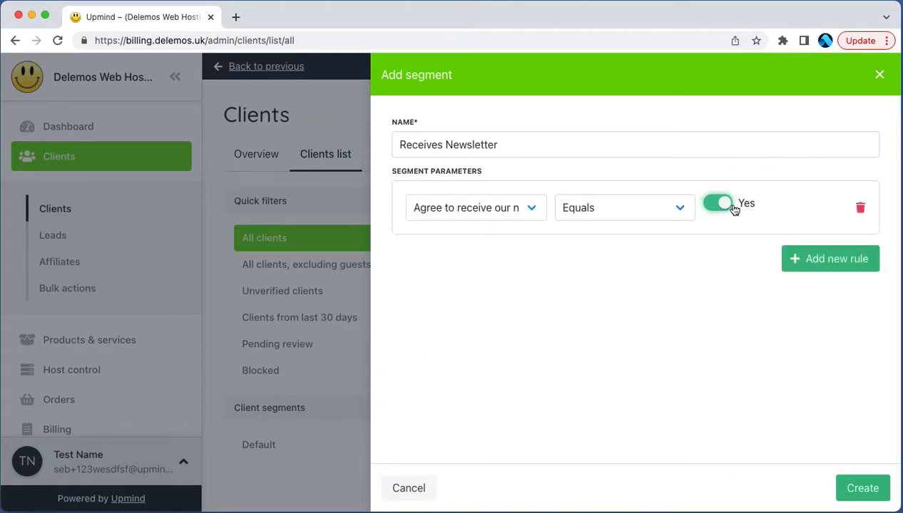
pyautogui.click(865, 488)
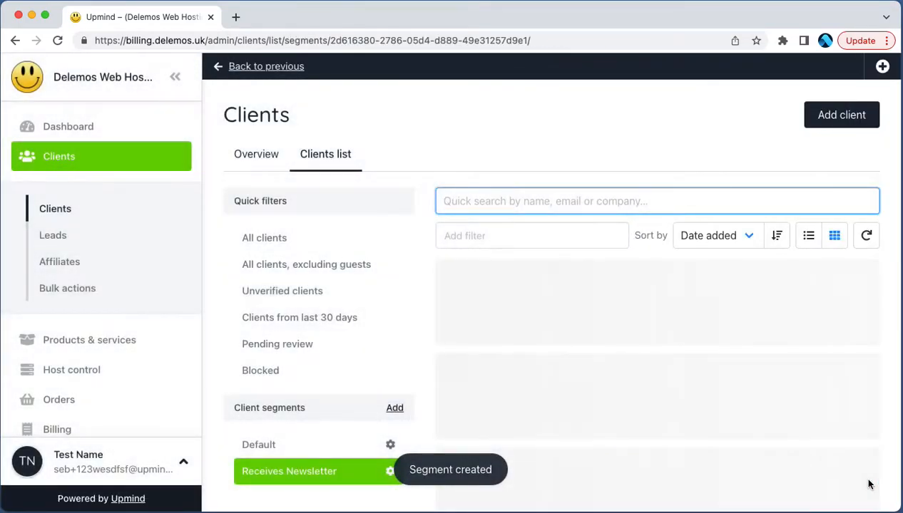
pyautogui.scroll(-1, 380, 344)
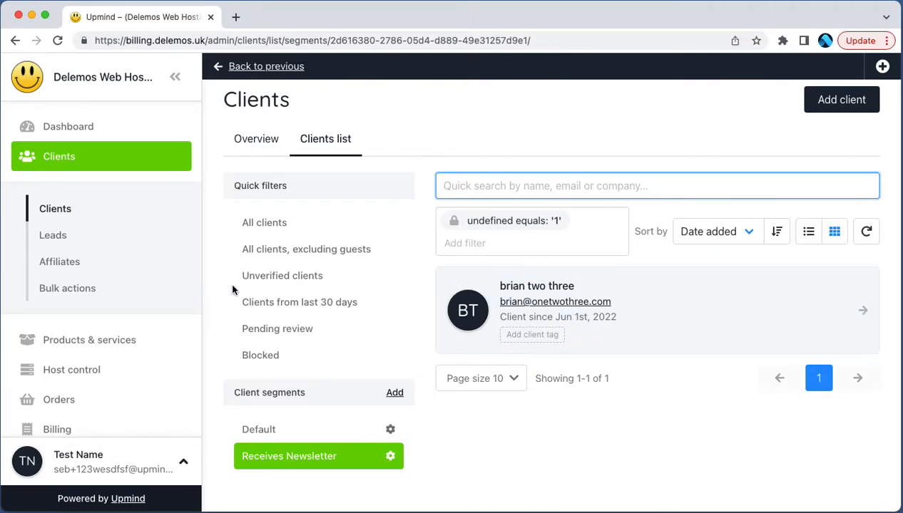
# Step: Draft a client bulk action named "Newsletter" that targets the "Receives Newsletter" segment
pyautogui.click(59, 292)
pyautogui.click(859, 126)
pyautogui.click(517, 200)
pyautogui.write('Newslette')
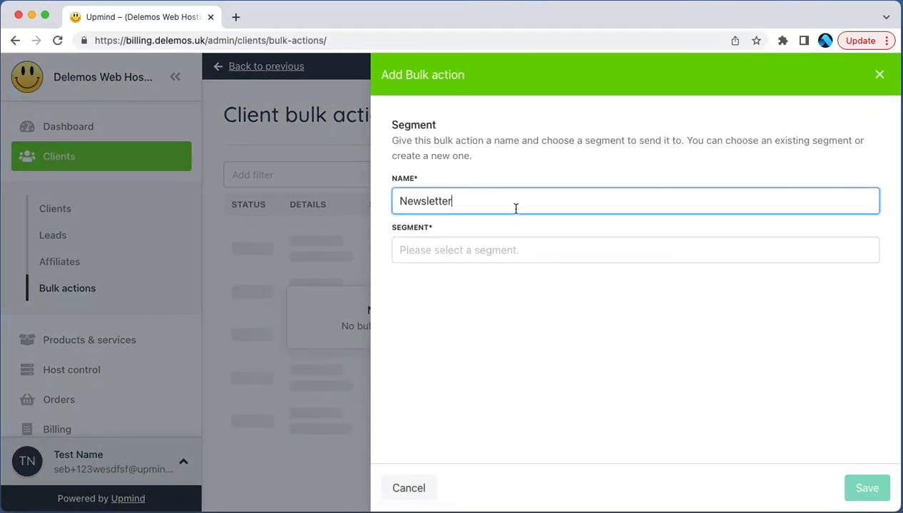
pyautogui.write('r')
pyautogui.click(502, 243)
pyautogui.click(477, 350)
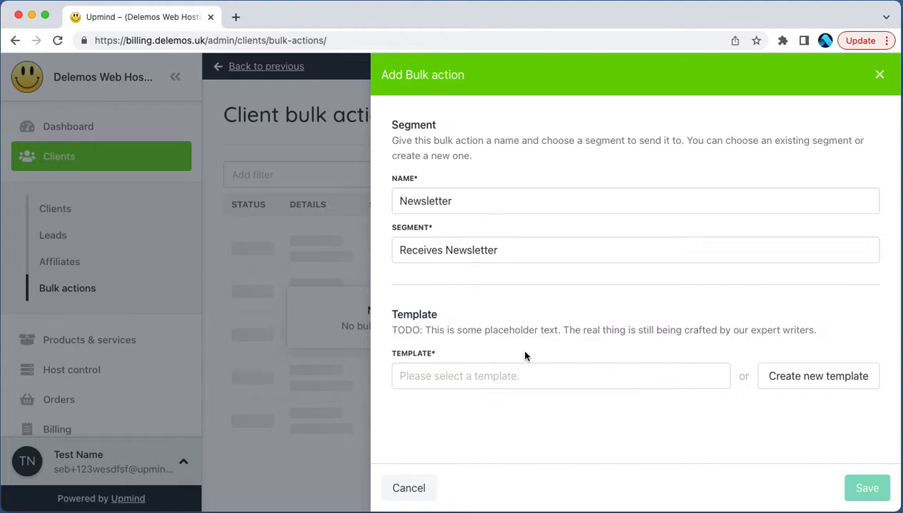
# Step: Open the new template form for the bulk action, and discard both the template and the bulk action
pyautogui.click(773, 376)
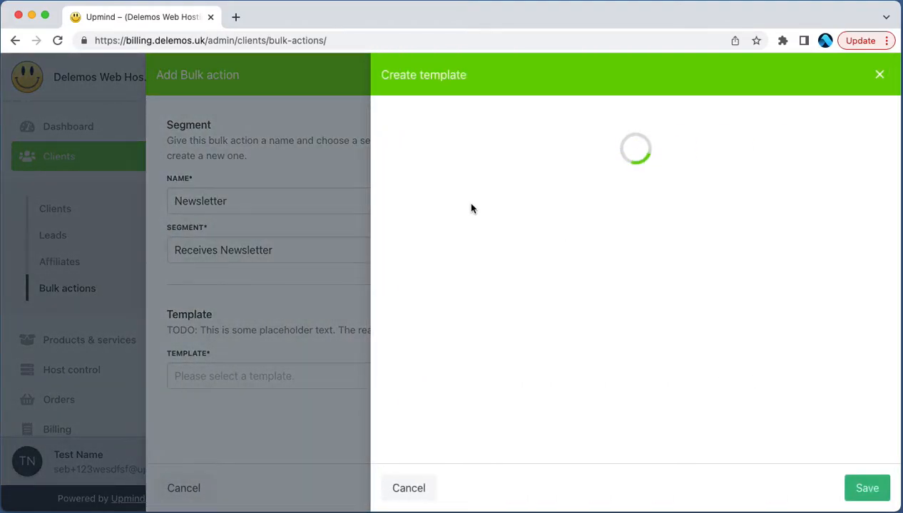
pyautogui.click(880, 74)
pyautogui.click(879, 75)
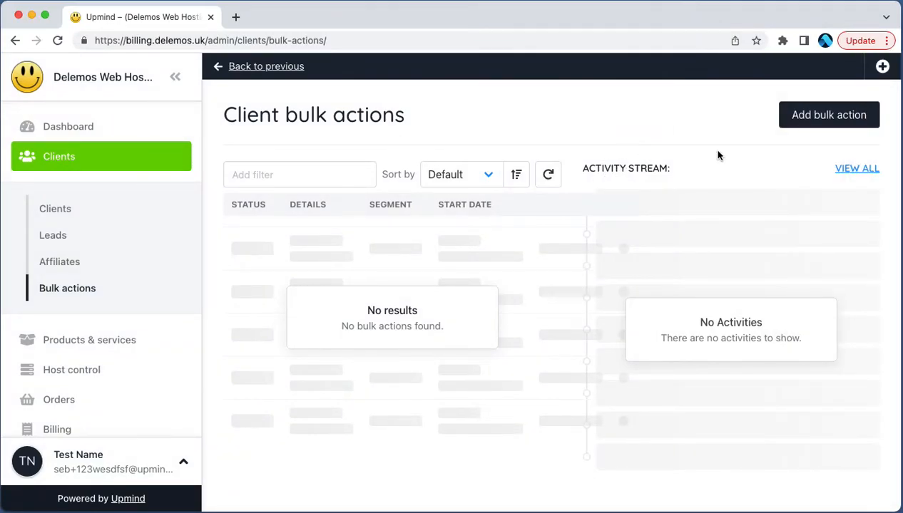
# Step: Open tag management from the Guest client's overview
pyautogui.click(121, 215)
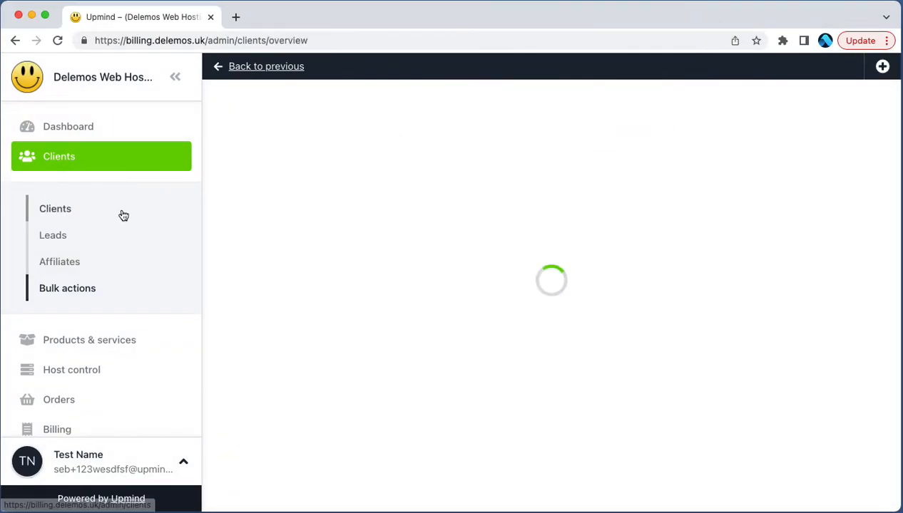
pyautogui.click(656, 309)
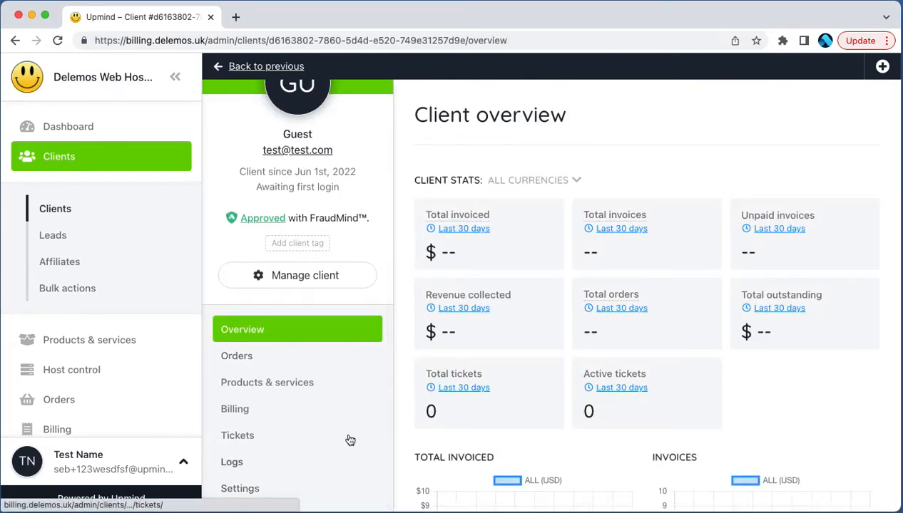
pyautogui.click(303, 245)
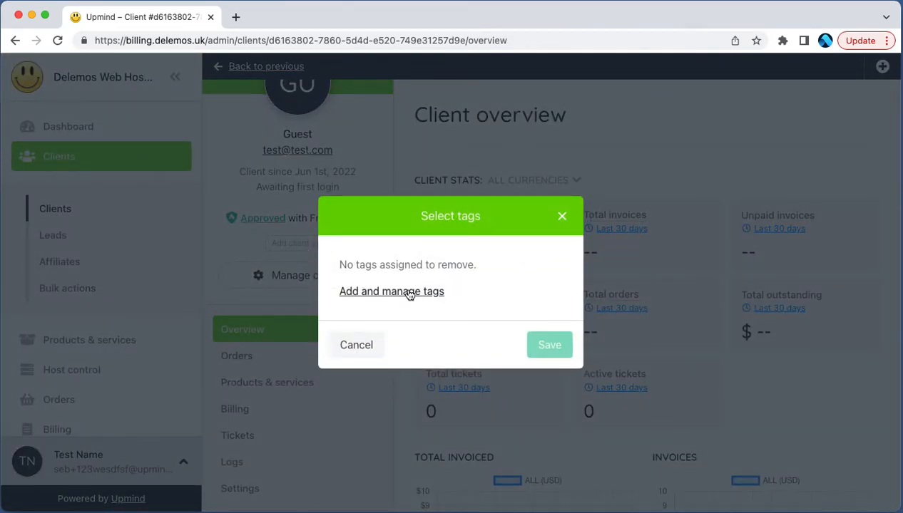
pyautogui.click(410, 295)
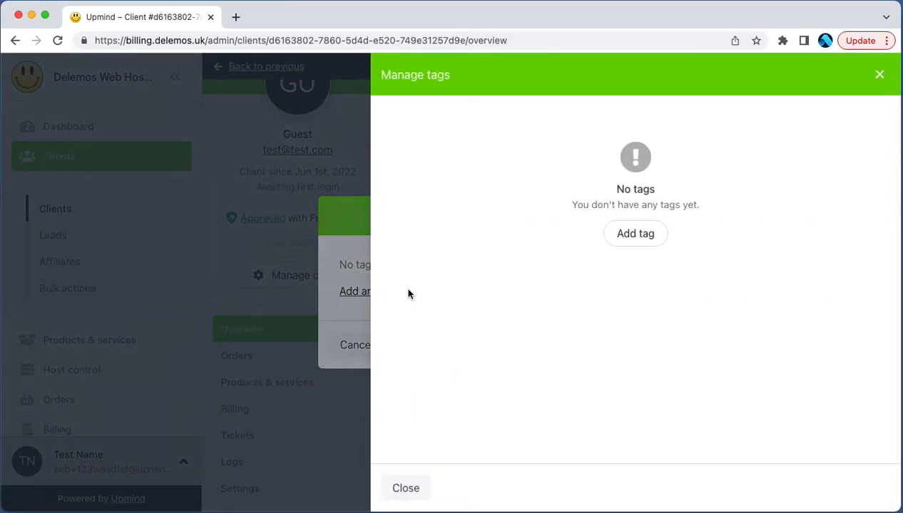
# Step: Create a tag named "Test Client" with the description "Just a test" and the lighter blue colour
pyautogui.click(610, 234)
pyautogui.click(490, 138)
pyautogui.write('Test Client')
pyautogui.press('Tab')
pyautogui.write('Just a test')
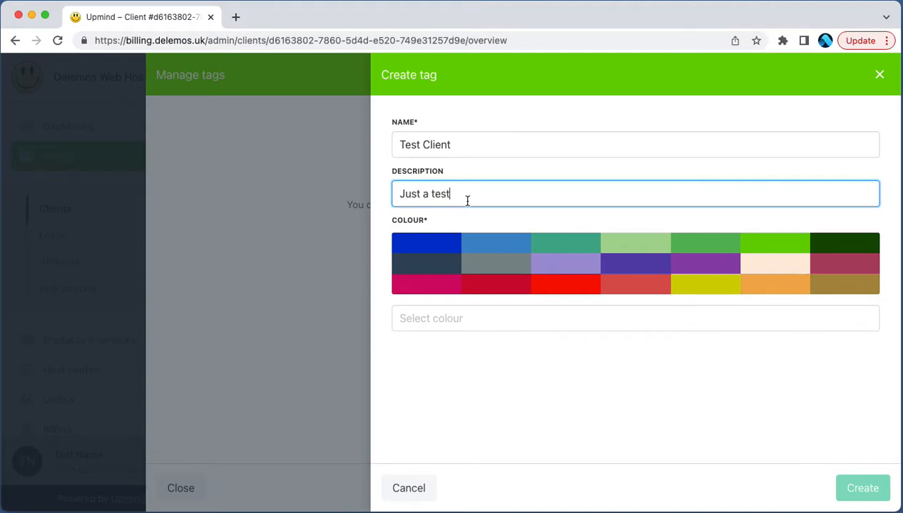
pyautogui.click(488, 244)
pyautogui.click(846, 491)
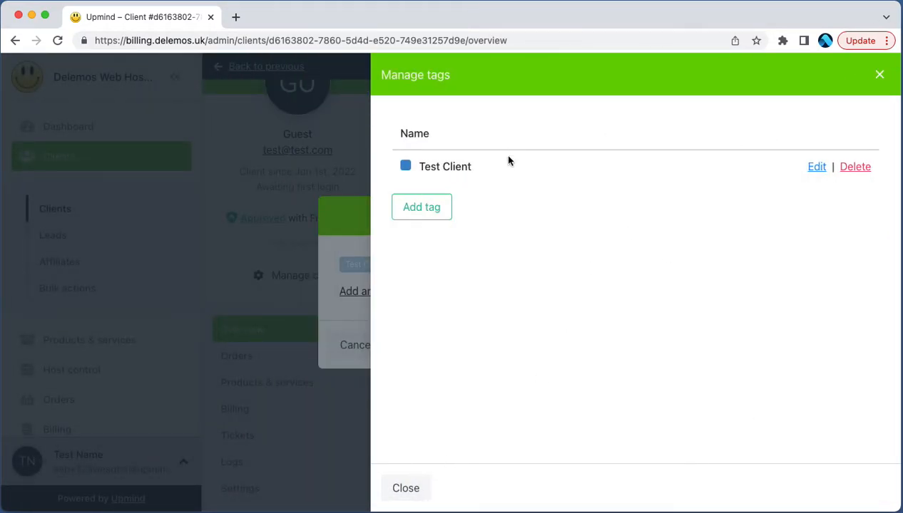
# Step: Assign the "Test Client" tag to the Guest client and save the tag selection
pyautogui.click(879, 74)
pyautogui.click(362, 265)
pyautogui.click(533, 342)
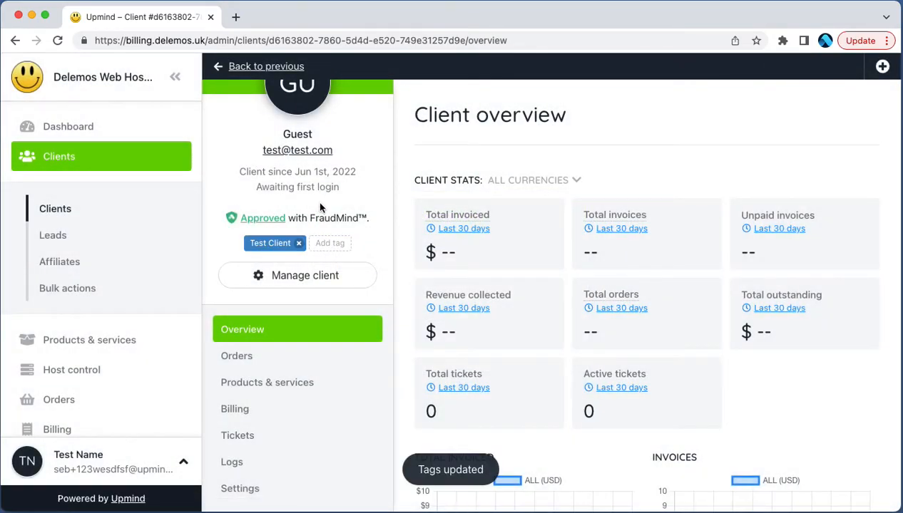
pyautogui.scroll(2, 320, 206)
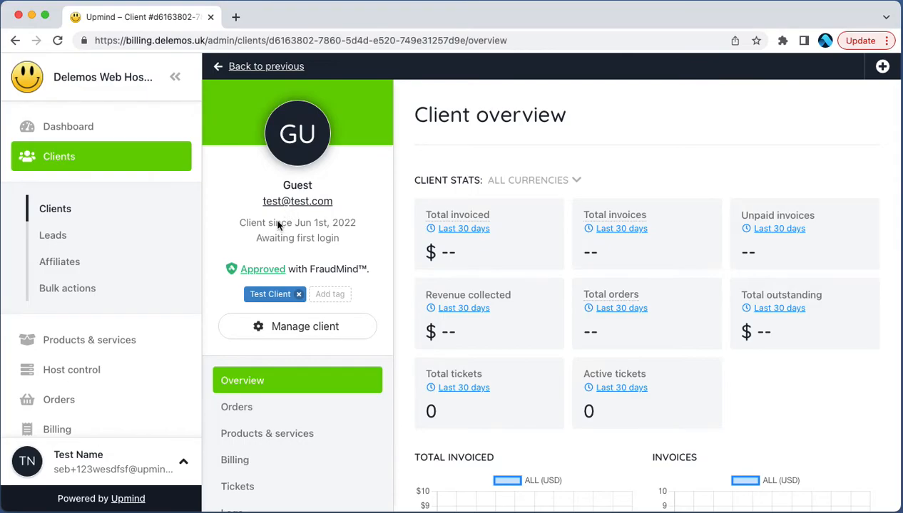
# Step: From the second recent client's overview, create a tag named "Clients called Brian" with the colour #44AD8E
pyautogui.click(110, 212)
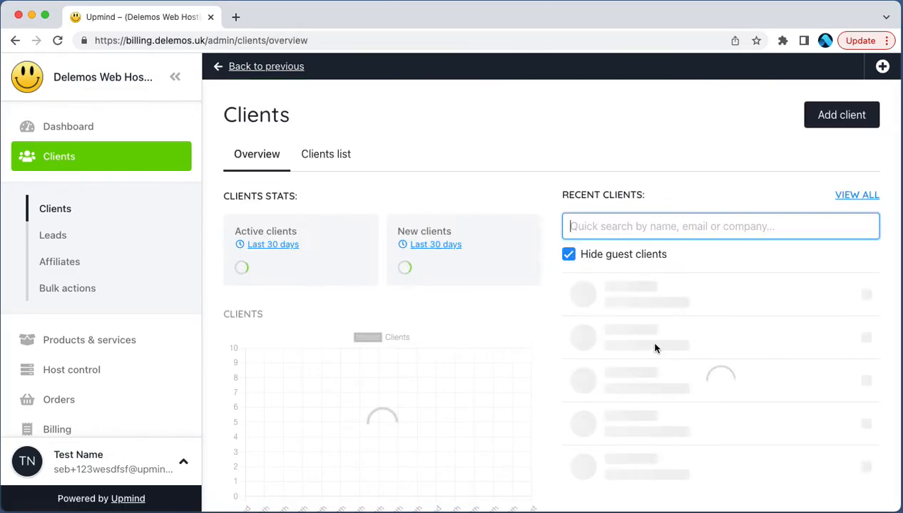
pyautogui.click(720, 353)
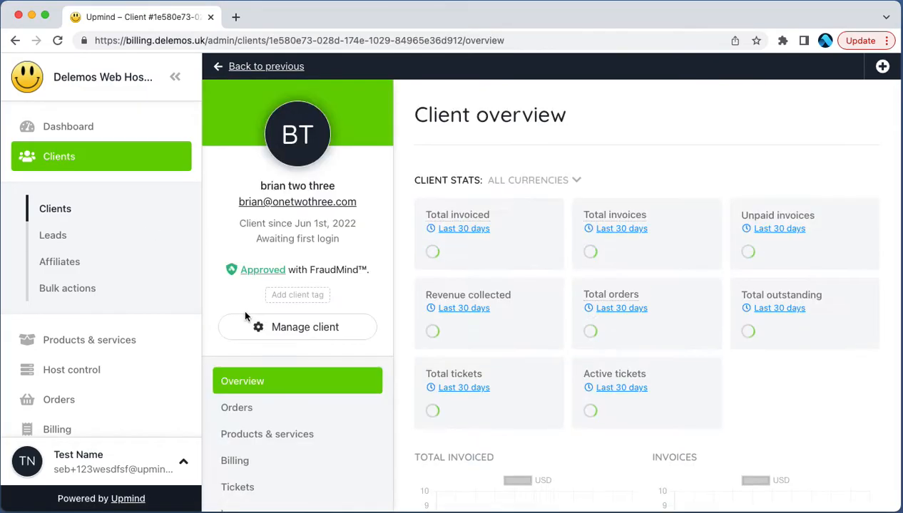
pyautogui.click(298, 297)
pyautogui.click(377, 294)
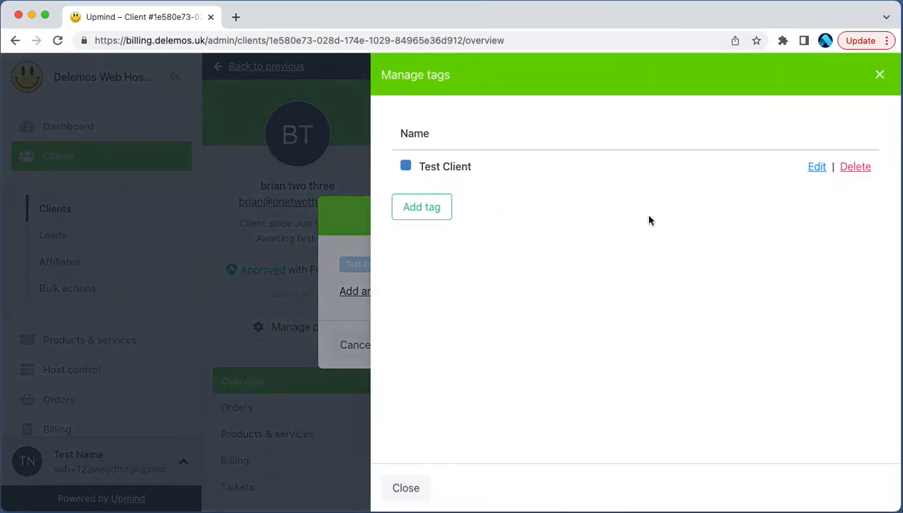
pyautogui.click(442, 204)
pyautogui.click(484, 146)
pyautogui.write('Cl')
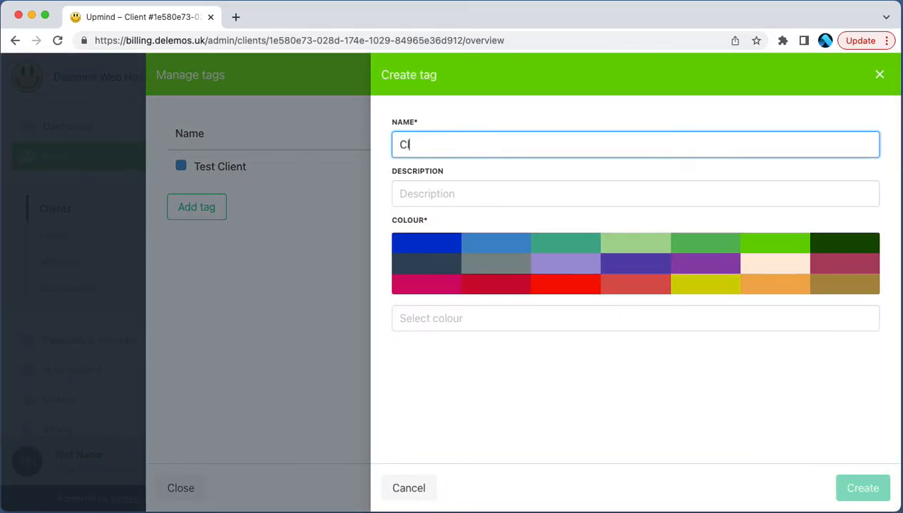
pyautogui.write('ients called Brian')
pyautogui.press('Tab')
pyautogui.click(551, 250)
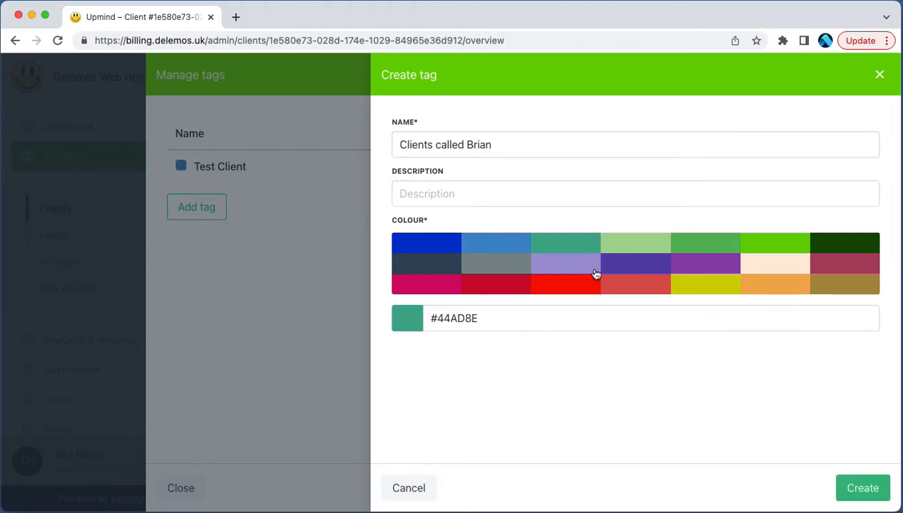
pyautogui.click(873, 498)
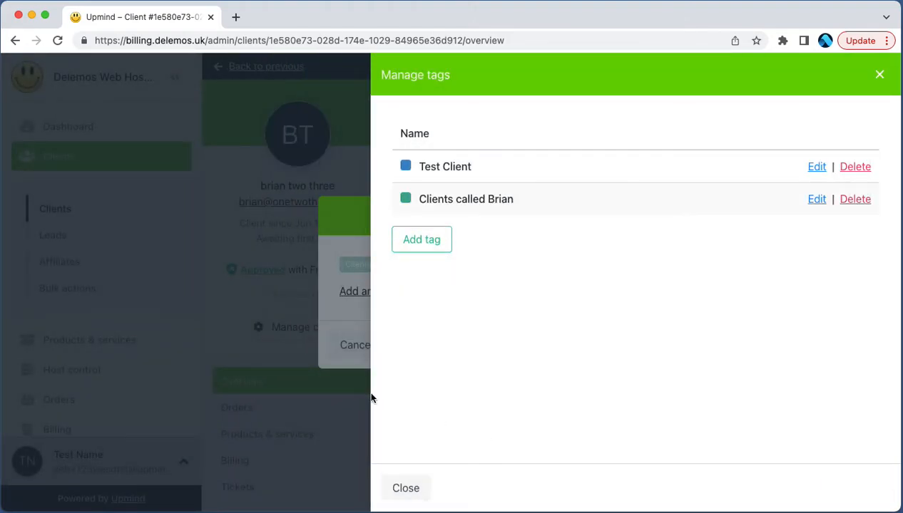
# Step: Assign the "Clients called Brian" tag to this client and save the tag selection
pyautogui.click(406, 488)
pyautogui.click(408, 264)
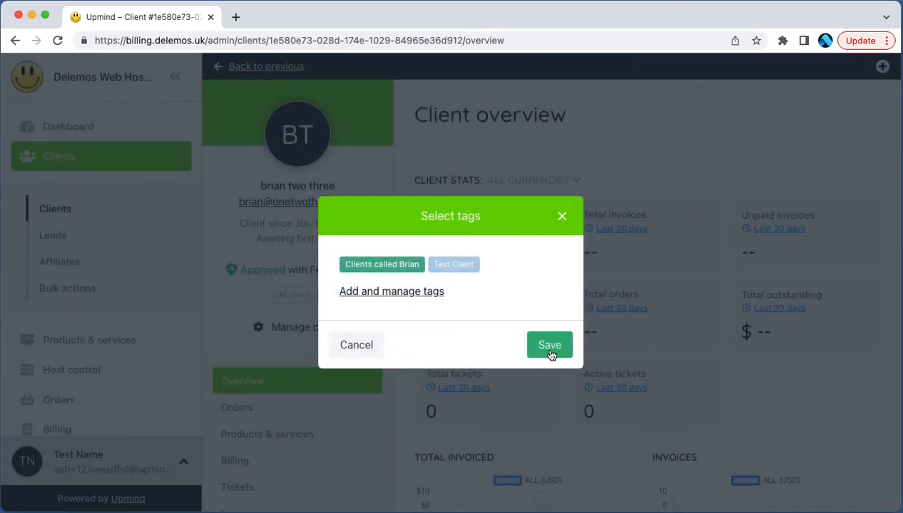
pyautogui.click(551, 350)
# Step: Assign both the "Clients called Brian" and "Test Client" tags to the third recent client
pyautogui.click(61, 208)
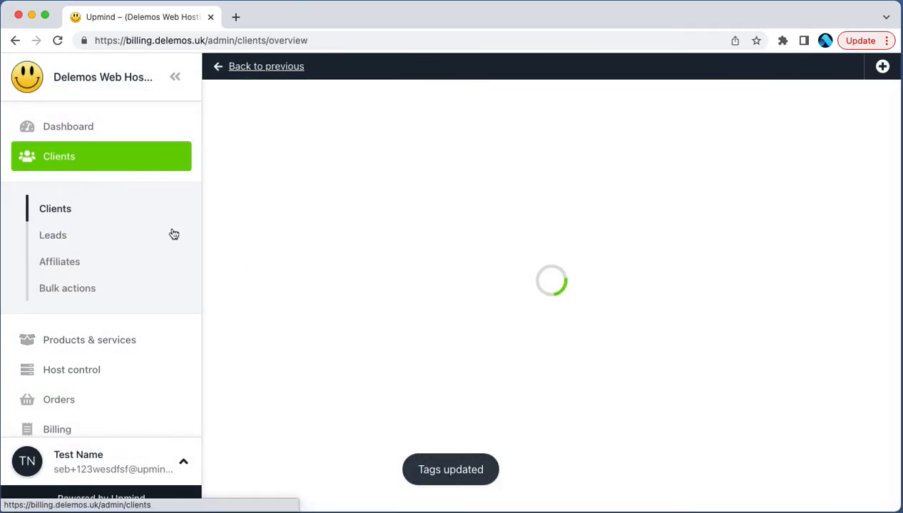
pyautogui.click(706, 385)
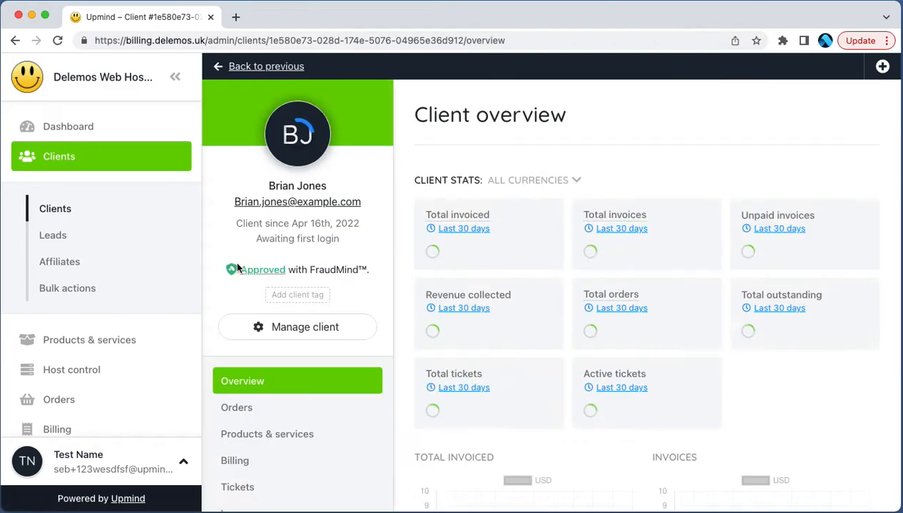
pyautogui.click(295, 296)
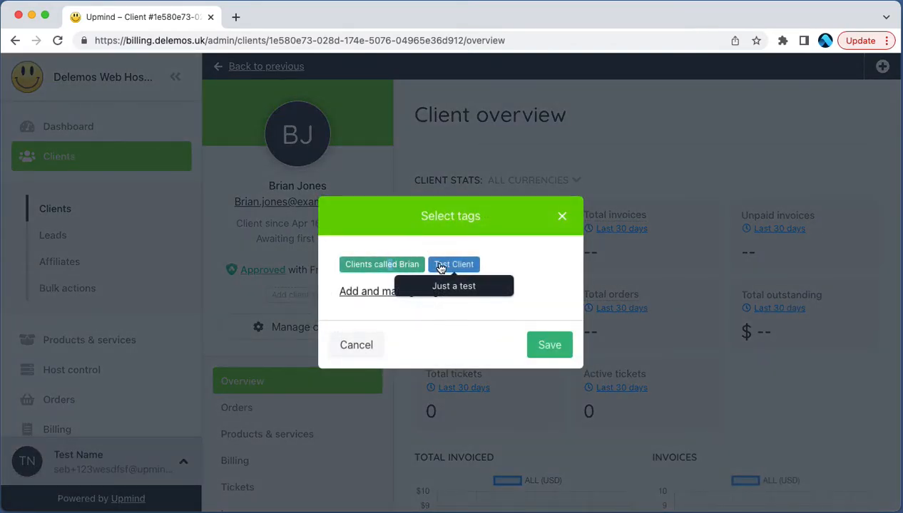
pyautogui.click(535, 349)
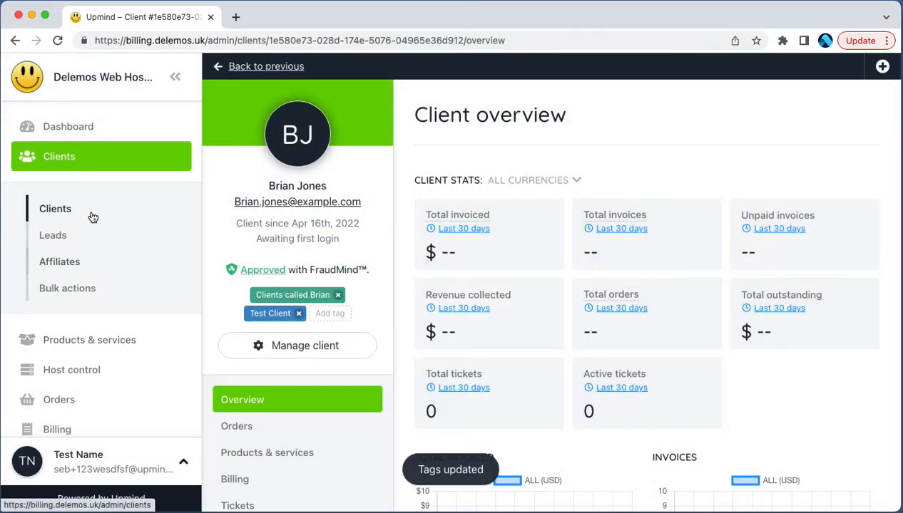
# Step: Filter the full clients list by tag, matching any of "Clients called Brian"
pyautogui.click(91, 216)
pyautogui.click(324, 153)
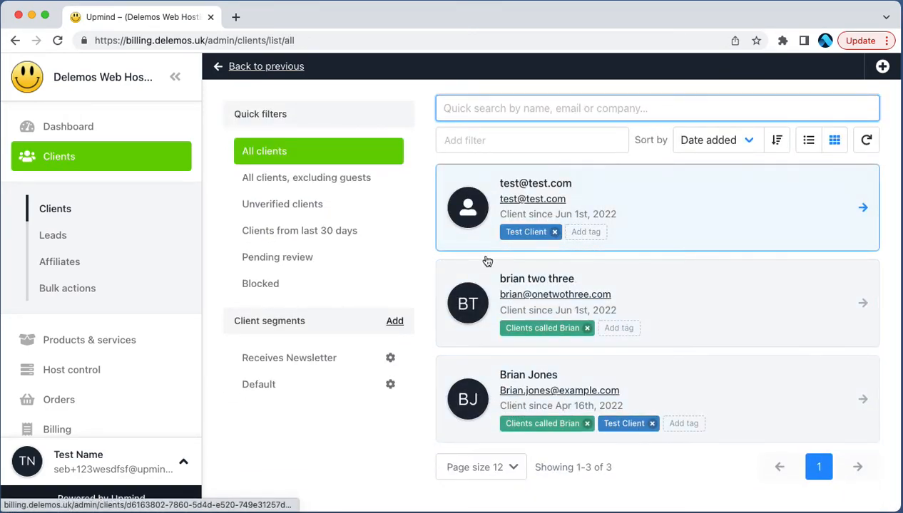
pyautogui.click(499, 141)
pyautogui.scroll(-3, 498, 273)
pyautogui.click(498, 272)
pyautogui.click(528, 203)
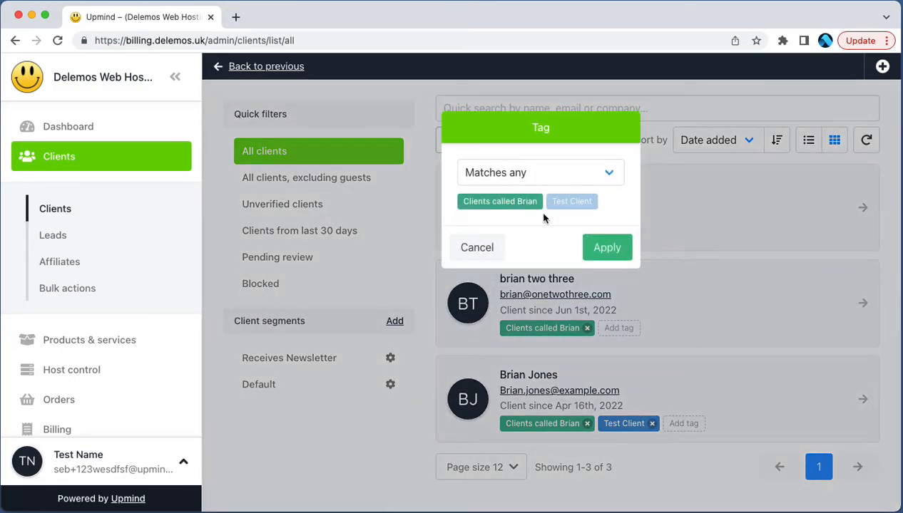
pyautogui.click(605, 246)
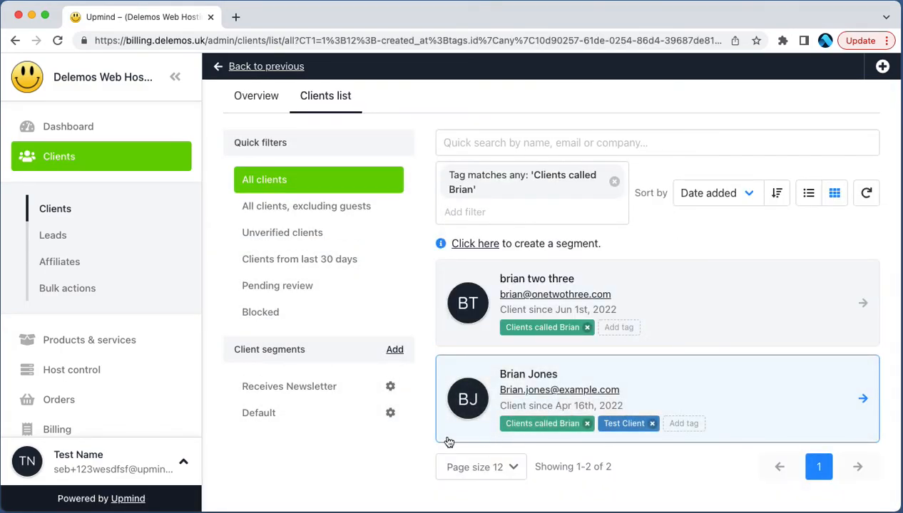
# Step: Add a rule to the "Receives Newsletter" segment requiring Tag Matches any "Clients called Brian", and save the segment
pyautogui.click(390, 386)
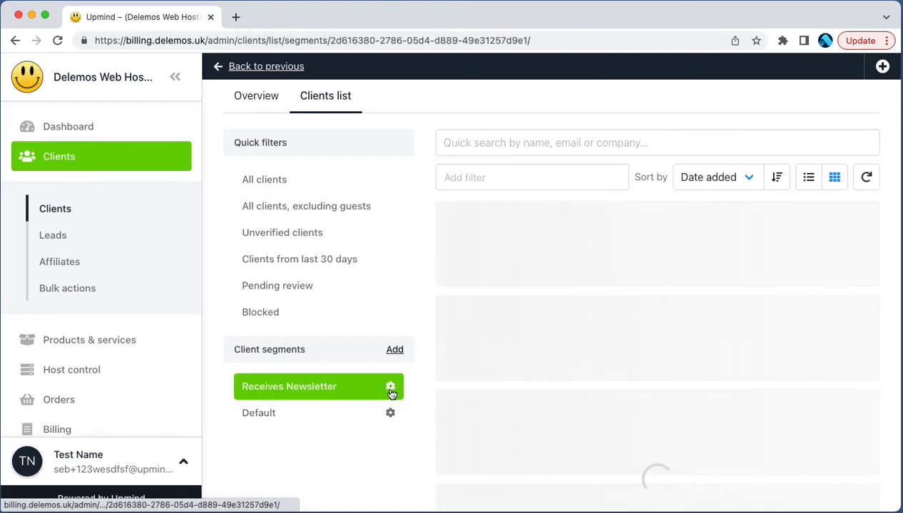
pyautogui.click(391, 430)
pyautogui.click(287, 455)
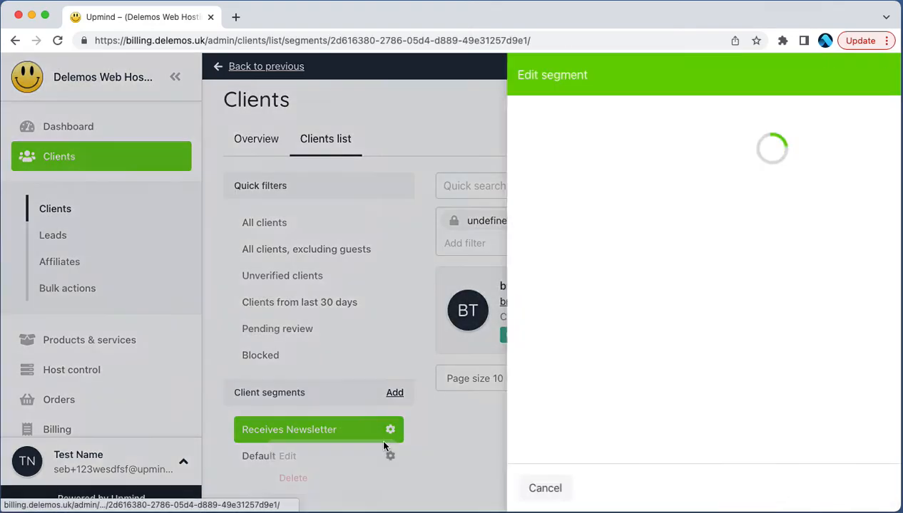
pyautogui.click(827, 259)
pyautogui.click(474, 311)
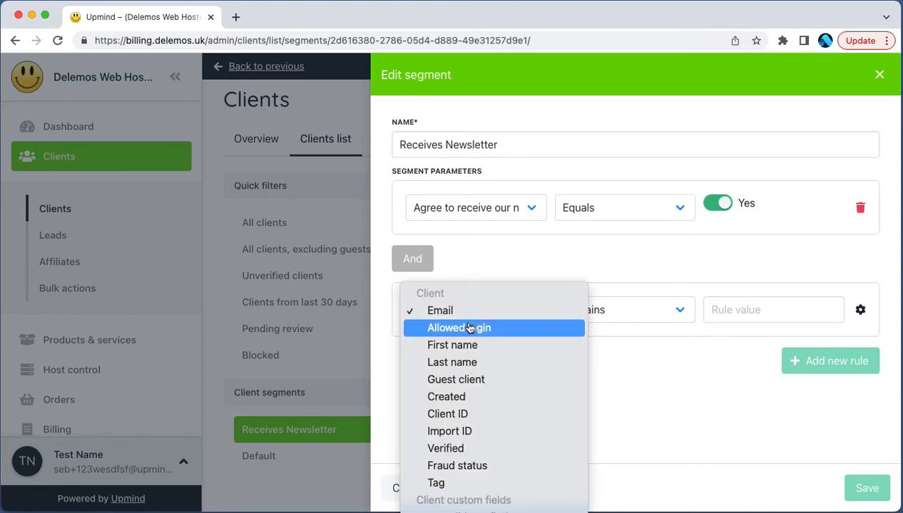
pyautogui.click(449, 483)
pyautogui.click(639, 319)
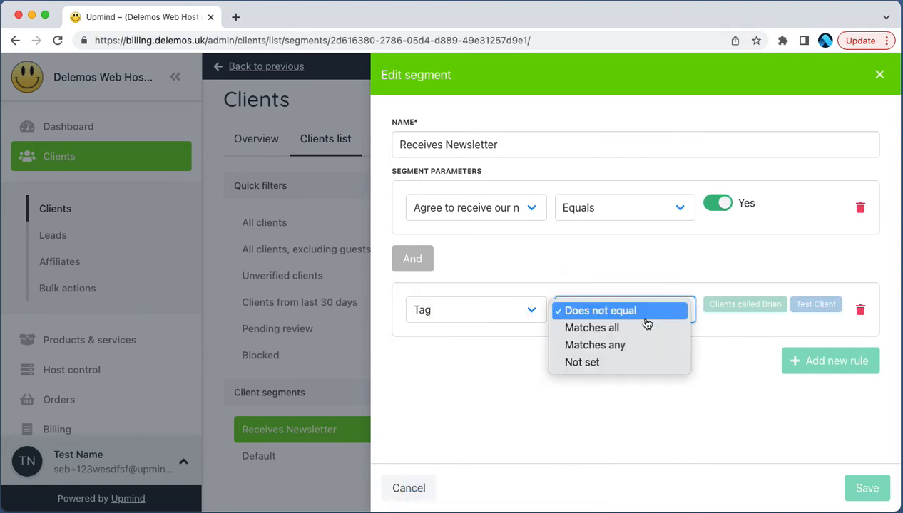
pyautogui.click(637, 346)
pyautogui.click(744, 304)
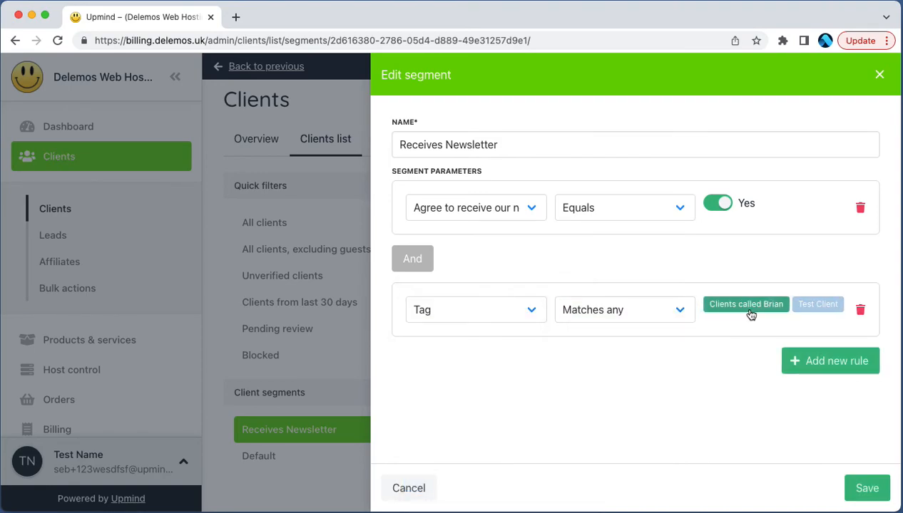
pyautogui.click(854, 492)
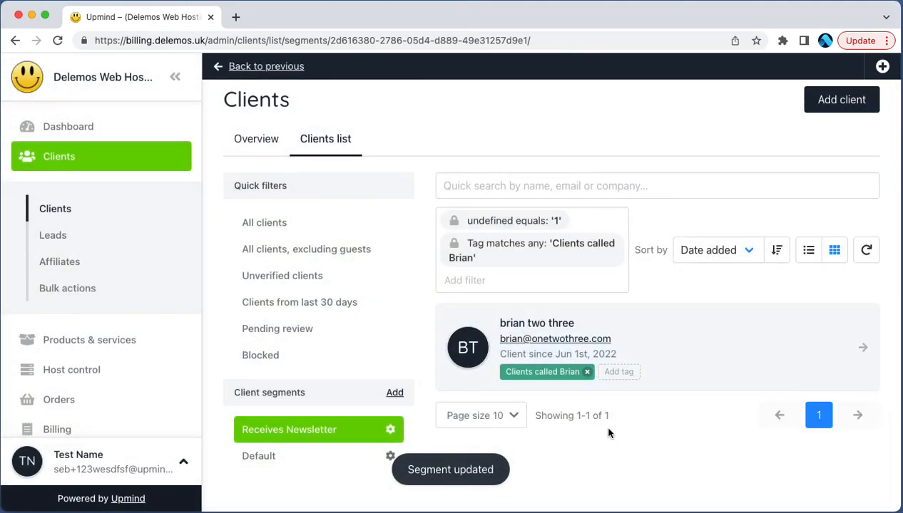